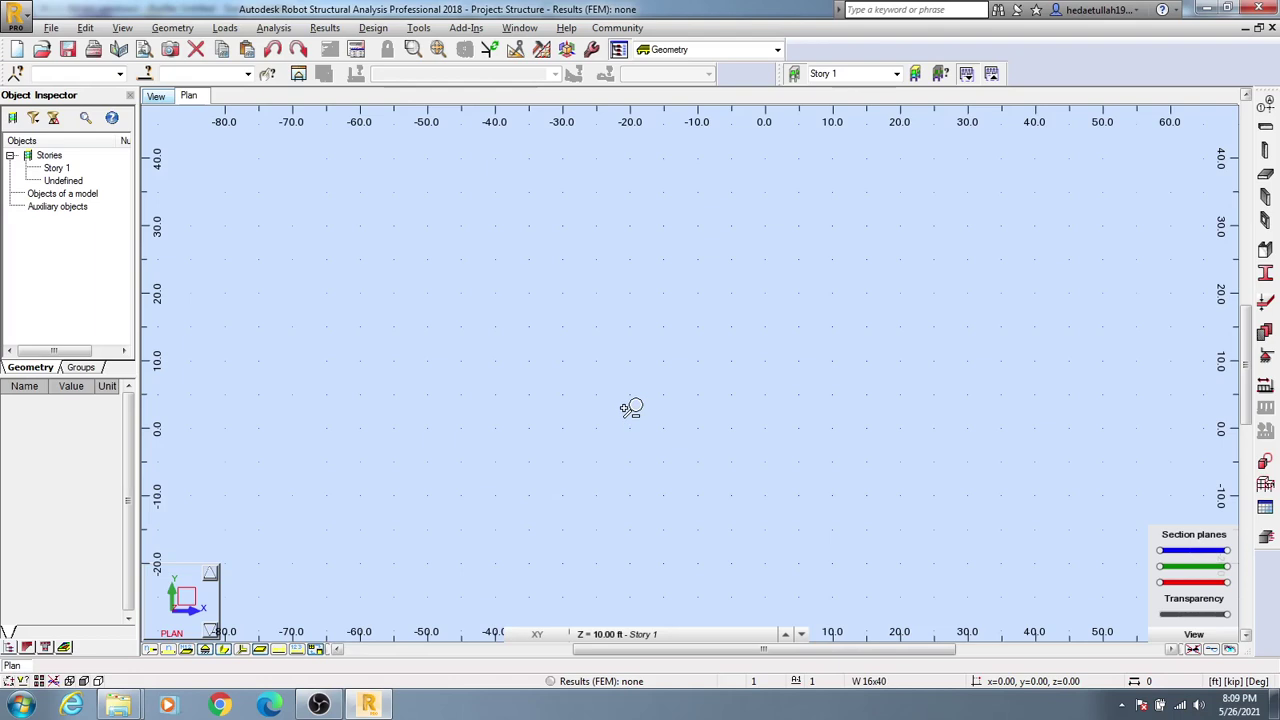
# Open the Structural Axis dialog, move it aside, and select the X axis tab
pyautogui.click(1267, 108)
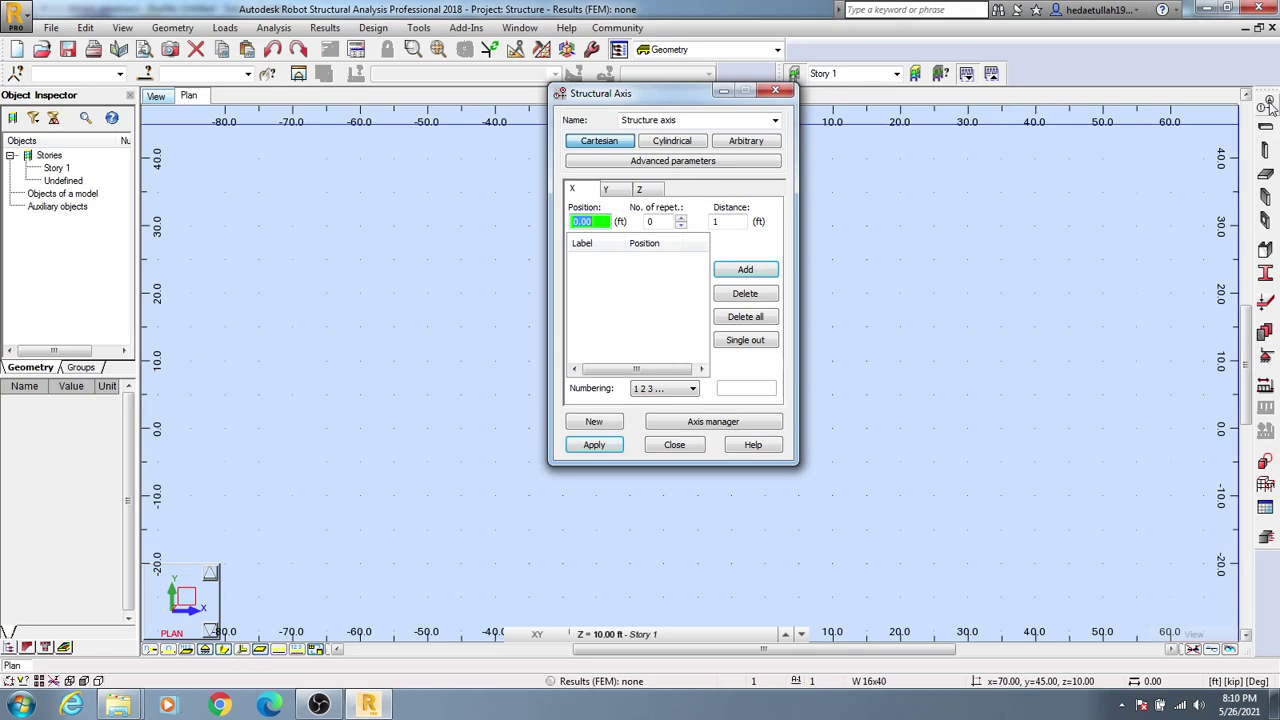
pyautogui.moveTo(680, 98); pyautogui.dragTo(523, 134)
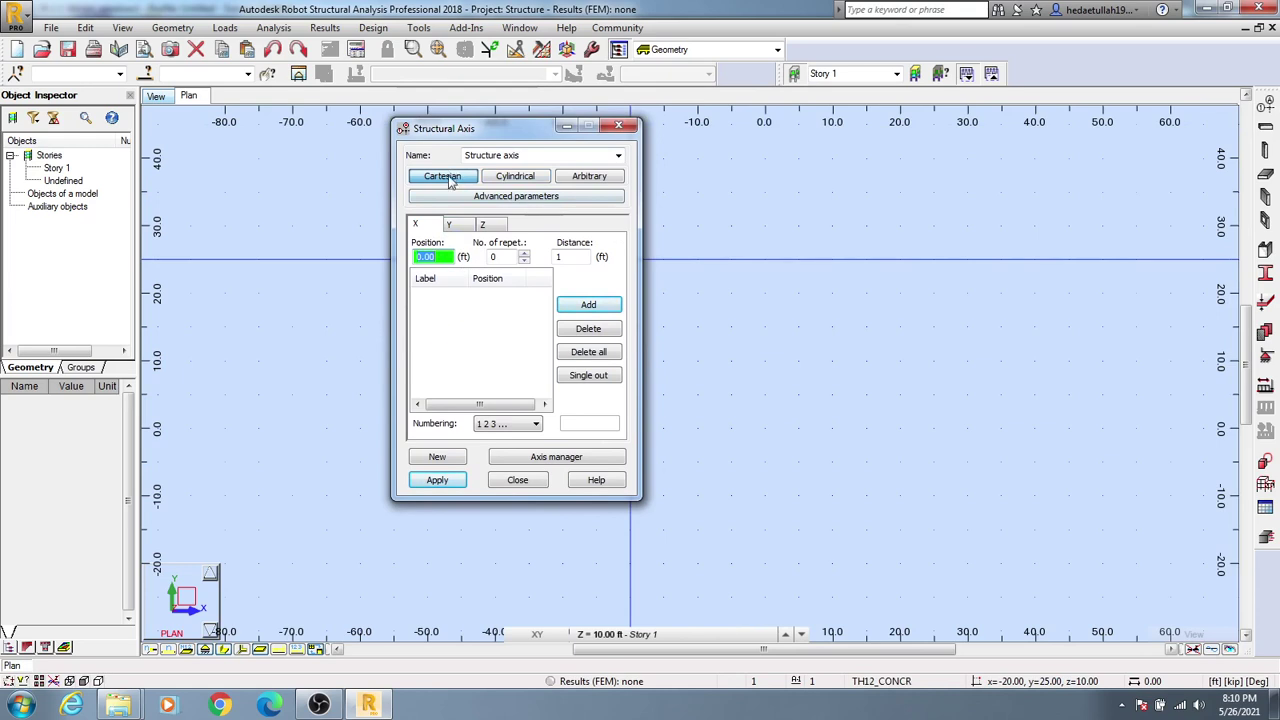
pyautogui.click(415, 228)
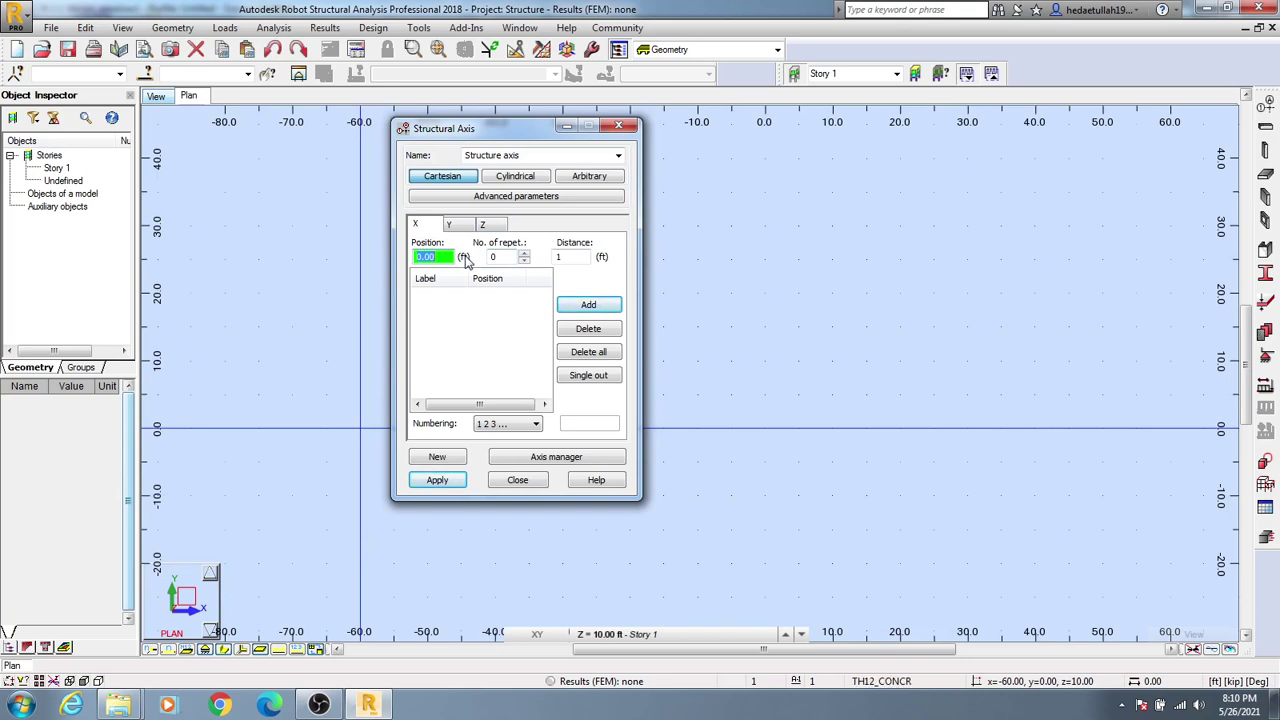
# Add X axes at positions 0, 8, 16, 30 and 40 ft
pyautogui.click(586, 304)
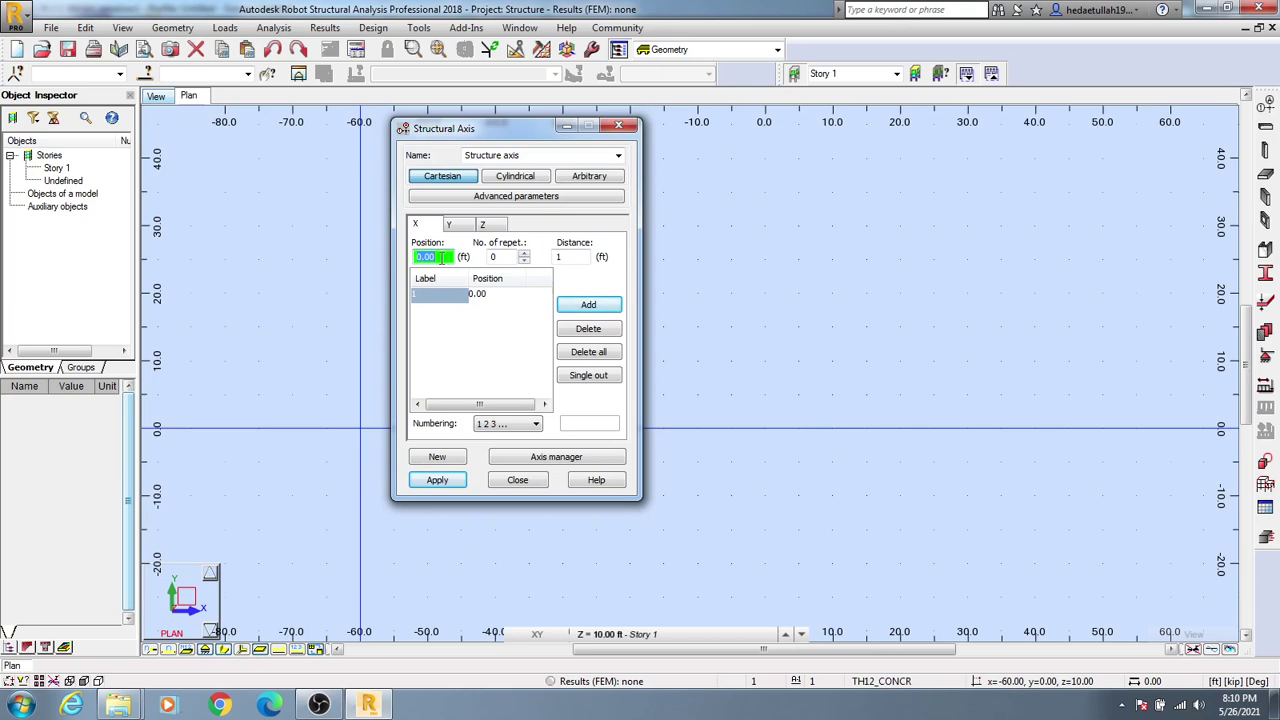
pyautogui.click(588, 305)
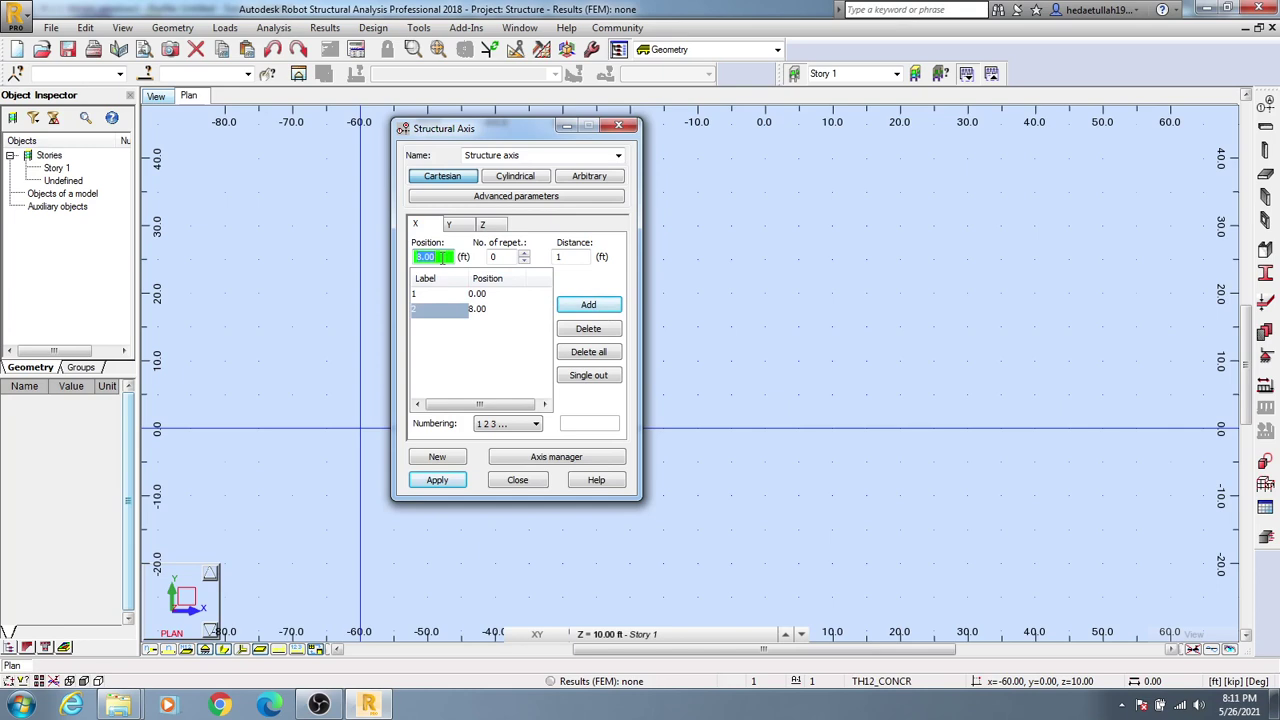
pyautogui.write('16')
pyautogui.click(588, 305)
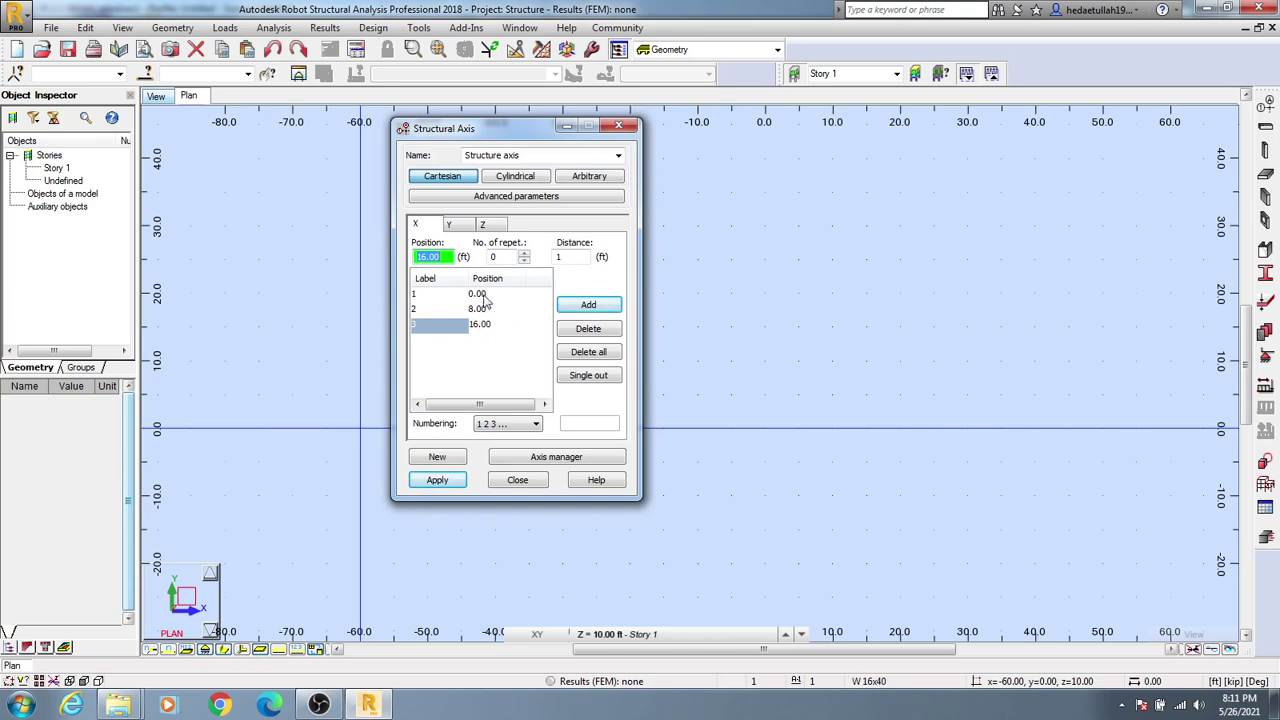
pyautogui.click(427, 257)
pyautogui.write('30.00')
pyautogui.click(588, 304)
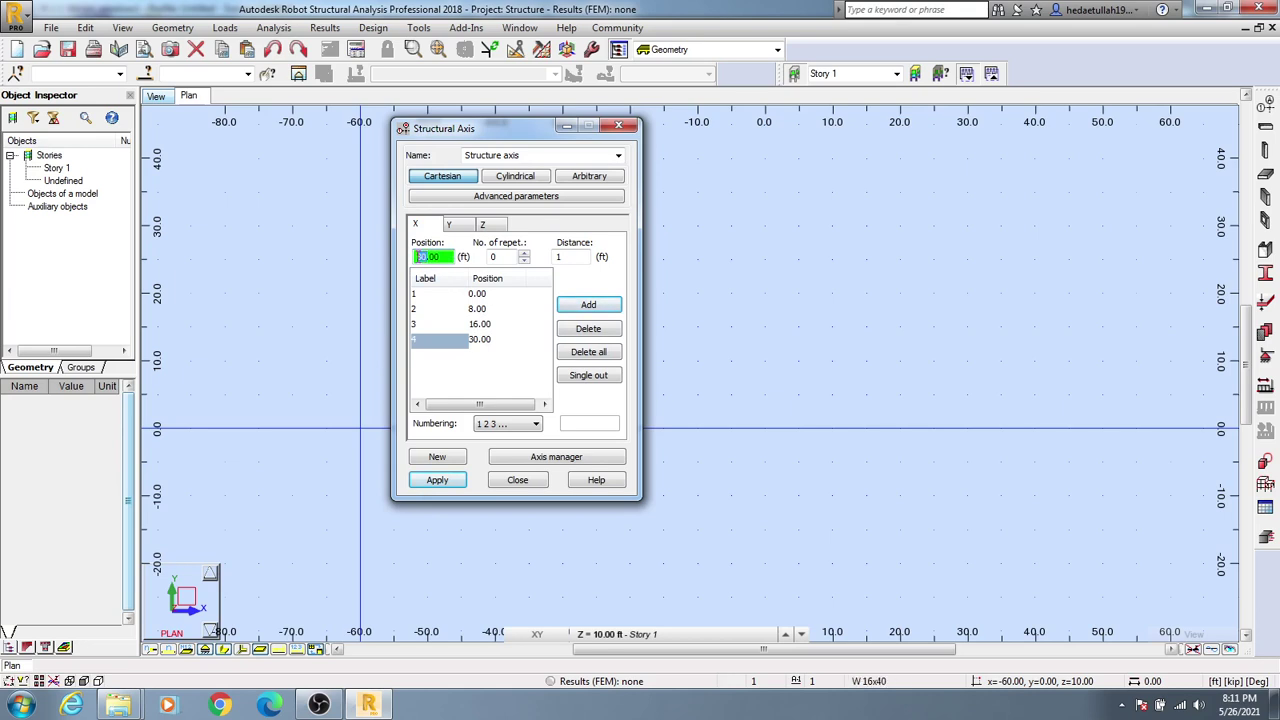
pyautogui.click(588, 304)
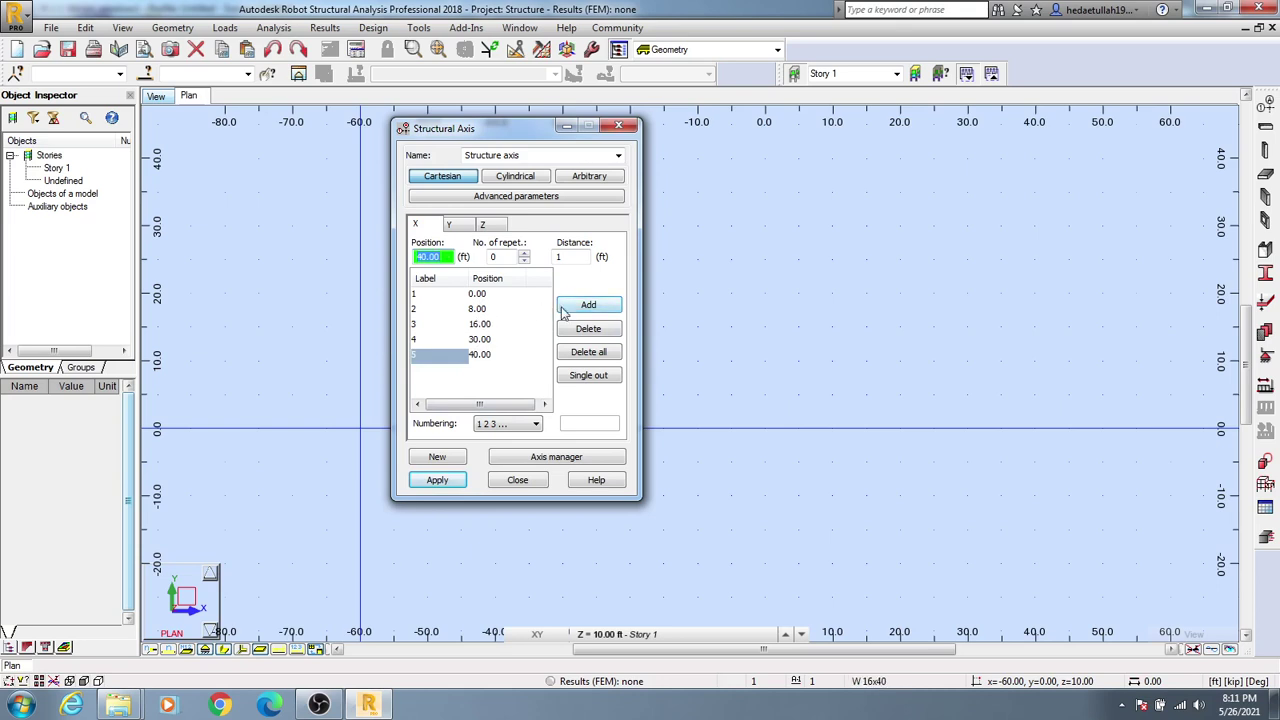
# On the Y tab, add the first three Y axes at 0, 10 and 18 ft
pyautogui.click(463, 229)
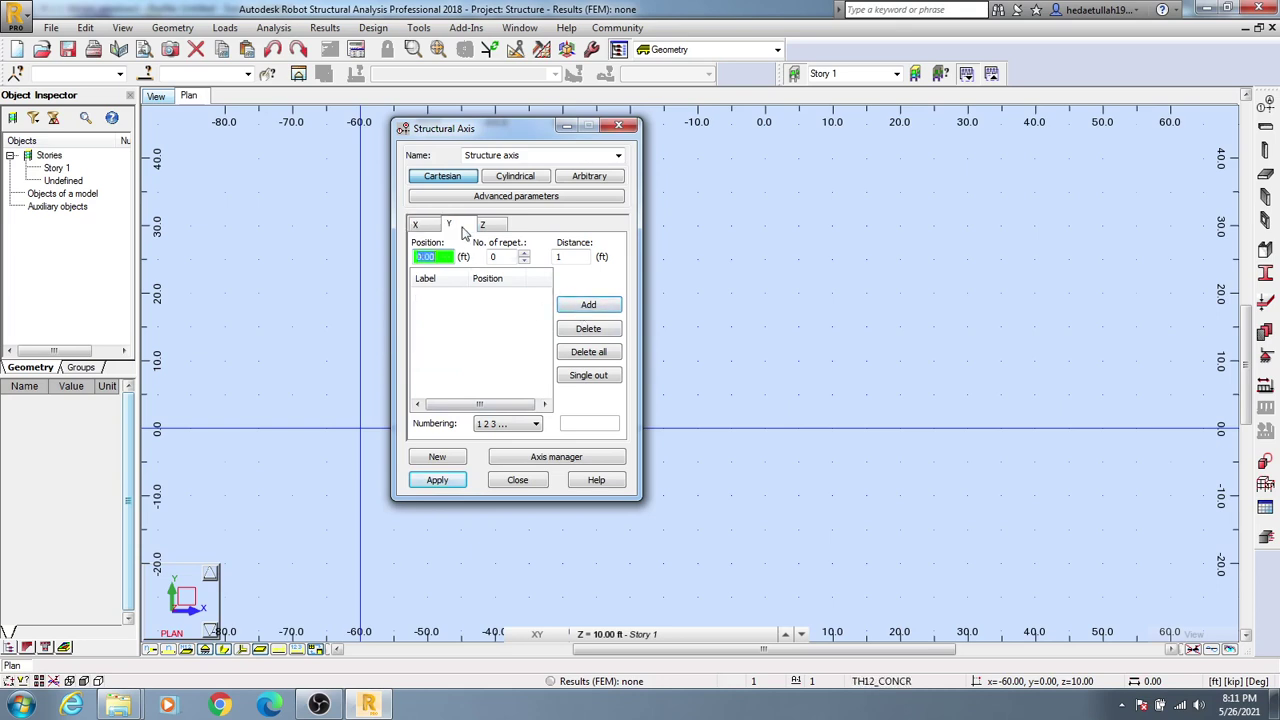
pyautogui.click(592, 304)
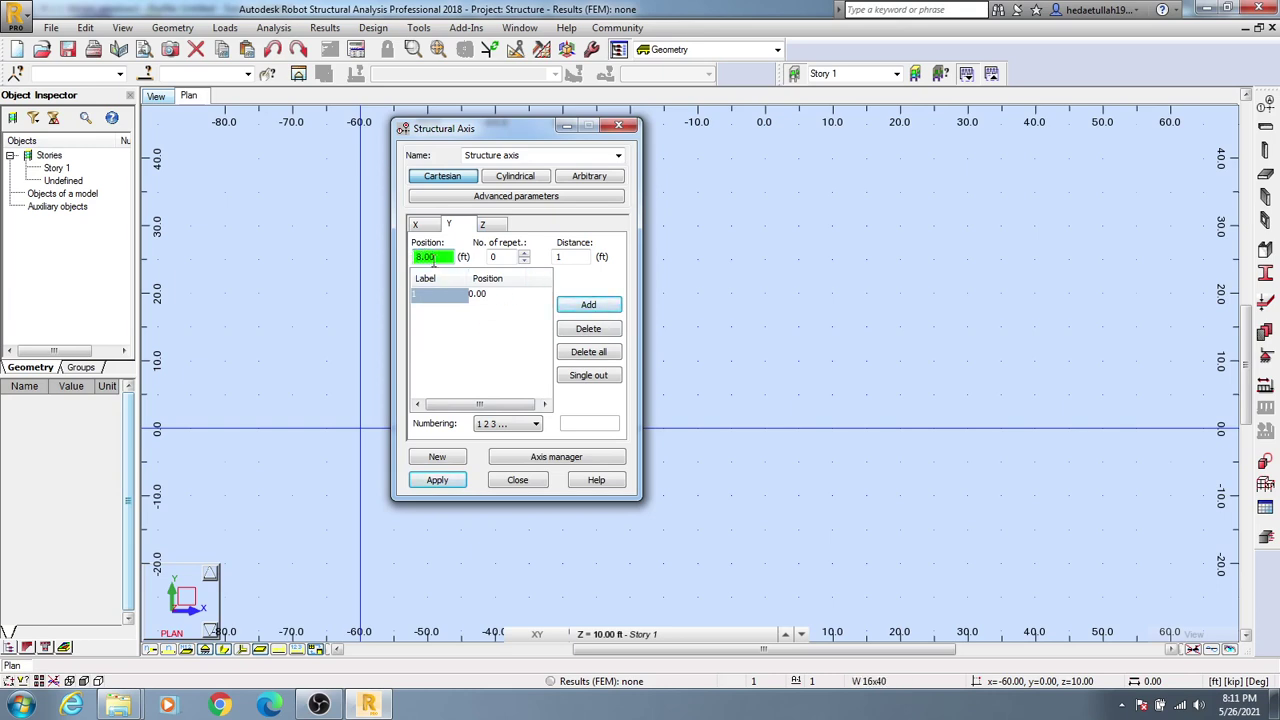
pyautogui.doubleClick(418, 257)
pyautogui.write('10')
pyautogui.click(583, 305)
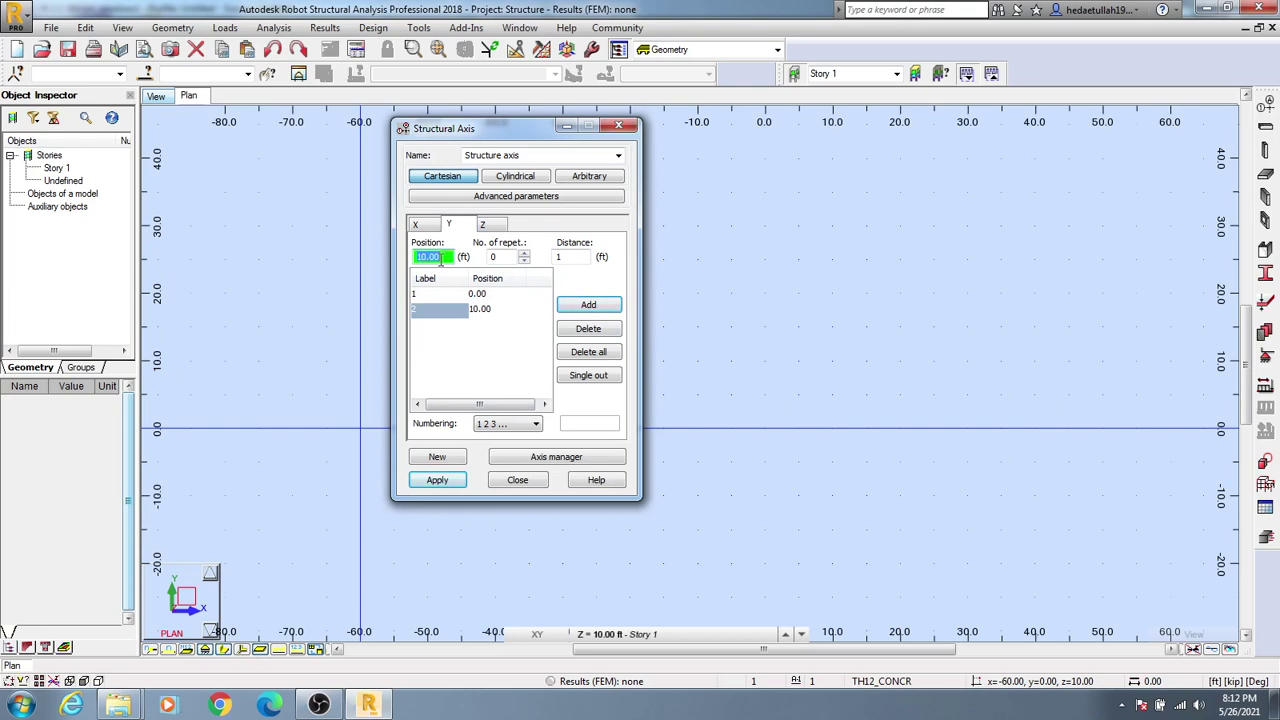
pyautogui.write('8')
pyautogui.click(600, 305)
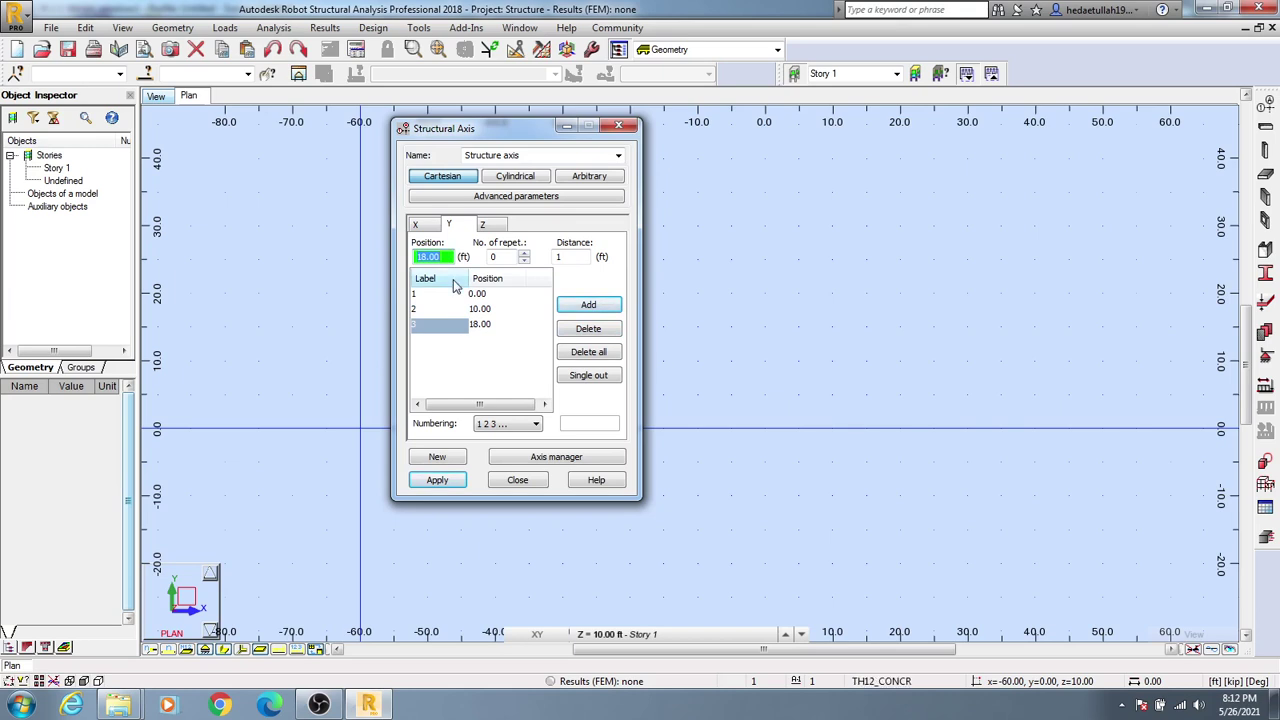
# Add the remaining Y axes at 30, 42 and 50 ft
pyautogui.write('3')
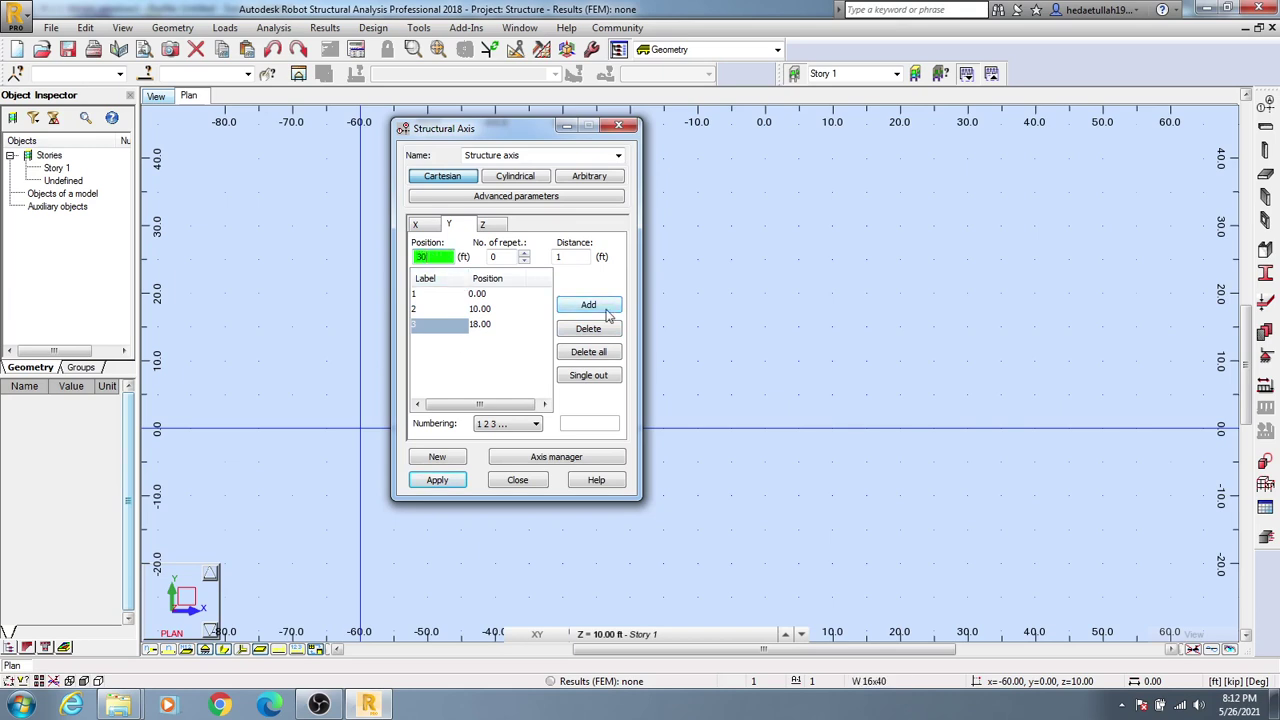
pyautogui.write('0')
pyautogui.press('Return')
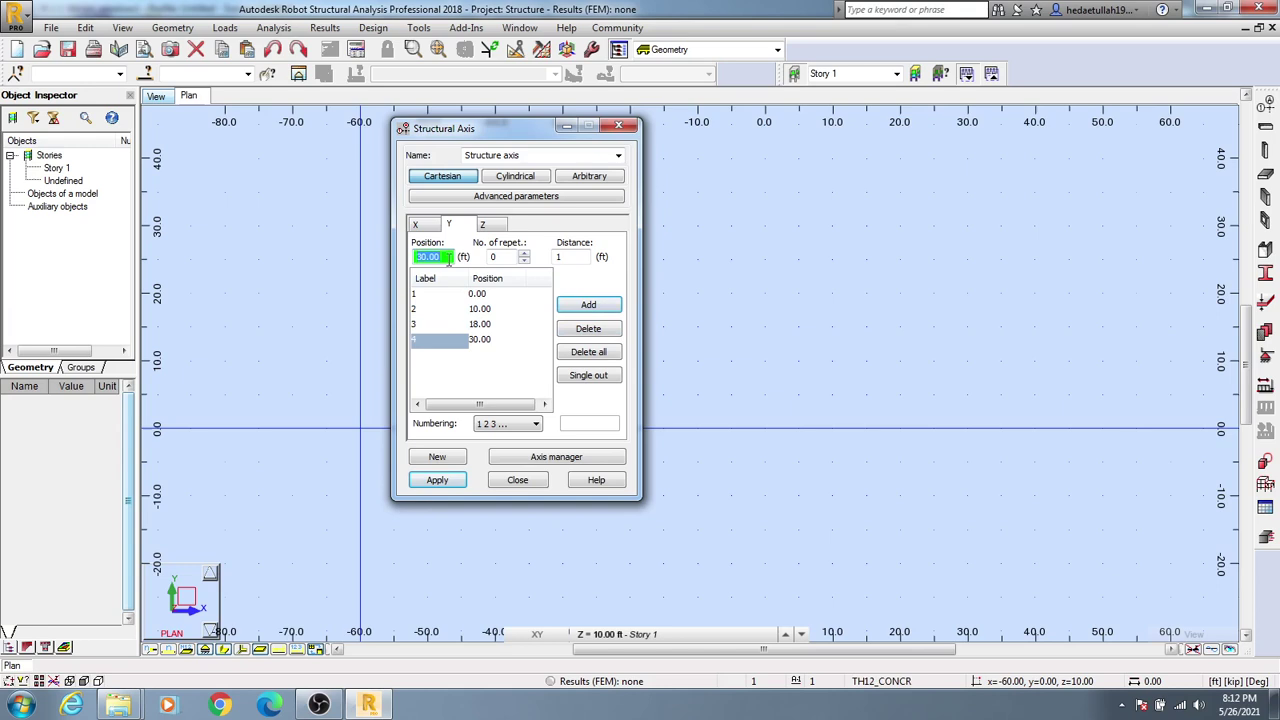
pyautogui.write('42')
pyautogui.click(588, 305)
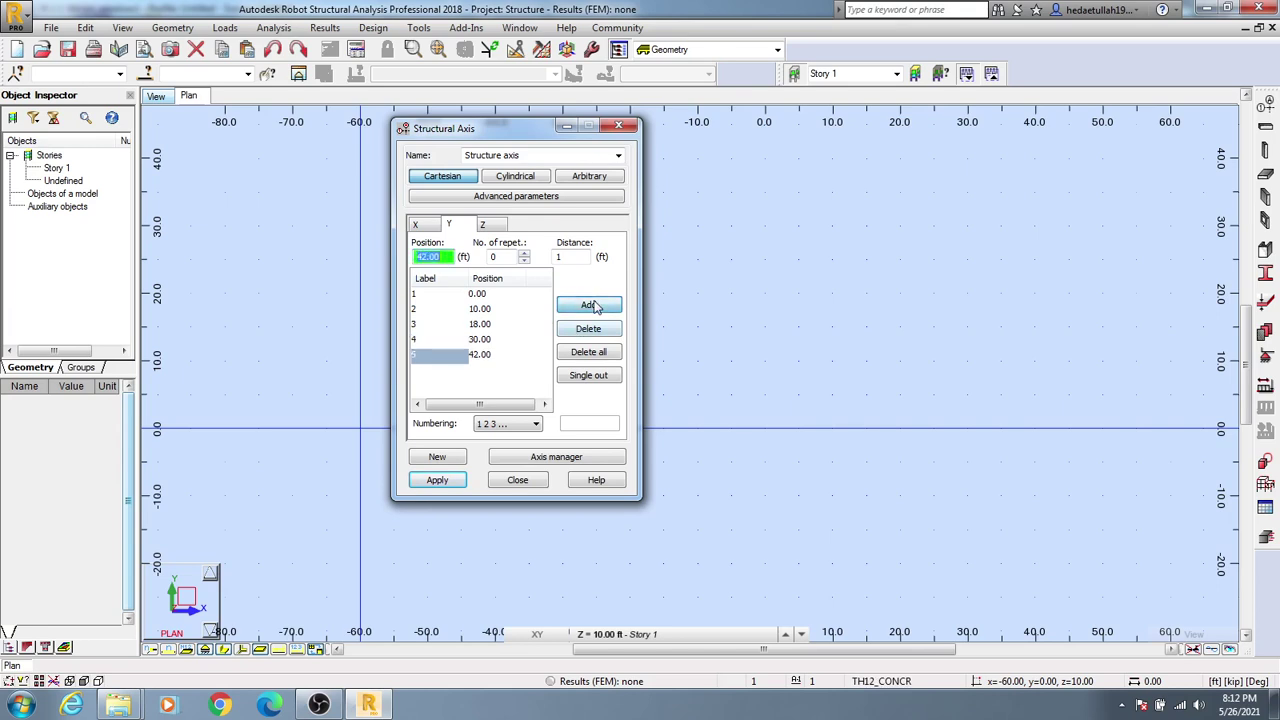
pyautogui.write('5')
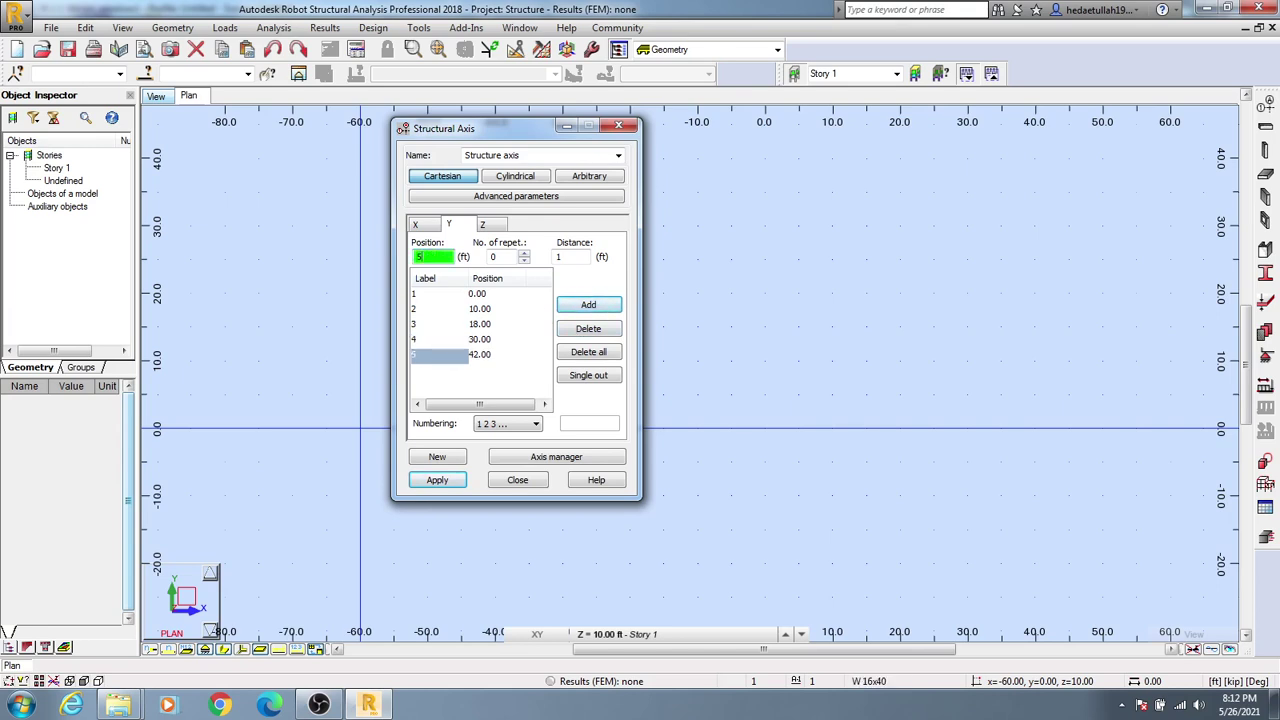
pyautogui.write('0')
pyautogui.click(588, 305)
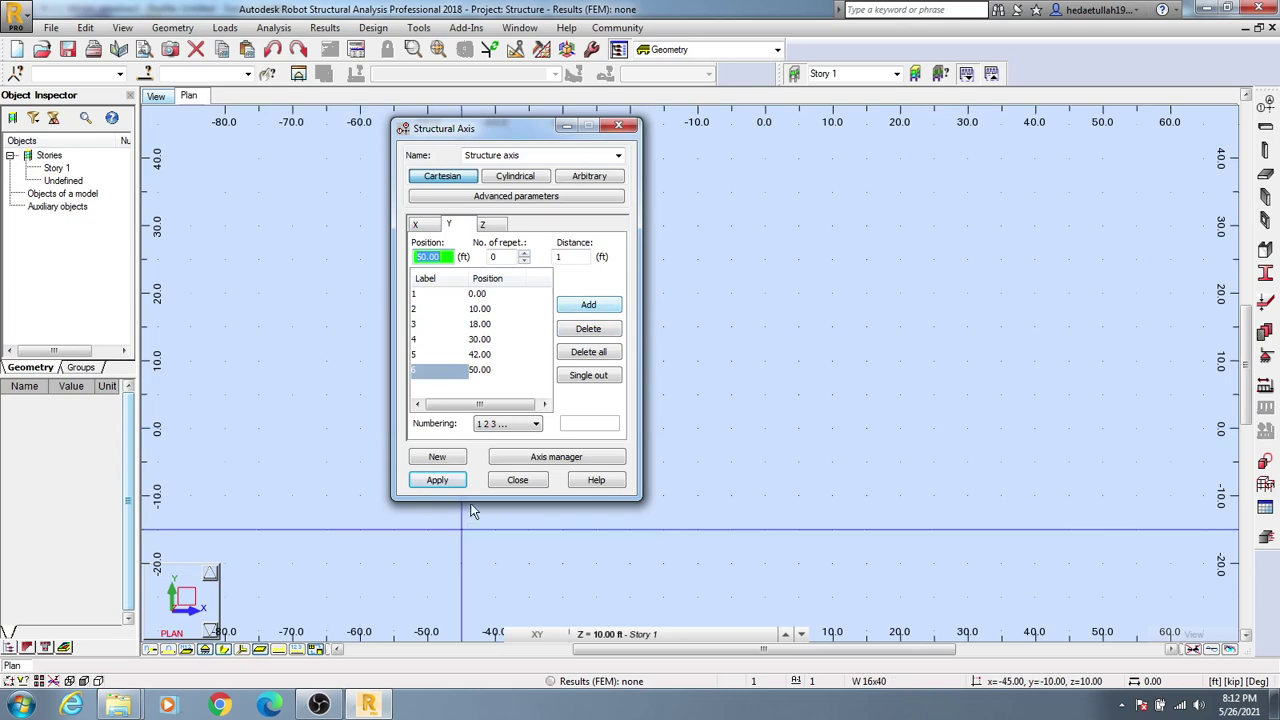
# Set Y-axis numbering to A B C… and keep X-axis numbering as 1 2 3…
pyautogui.click(527, 425)
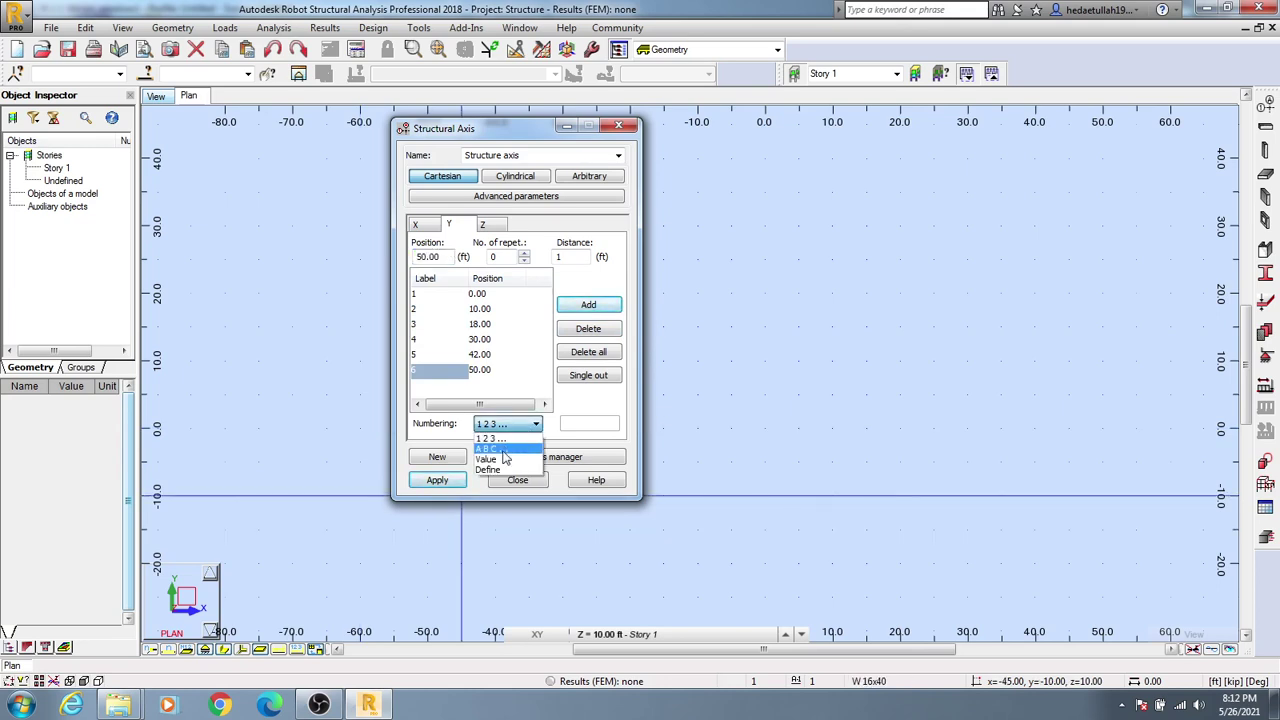
pyautogui.click(503, 450)
pyautogui.click(418, 224)
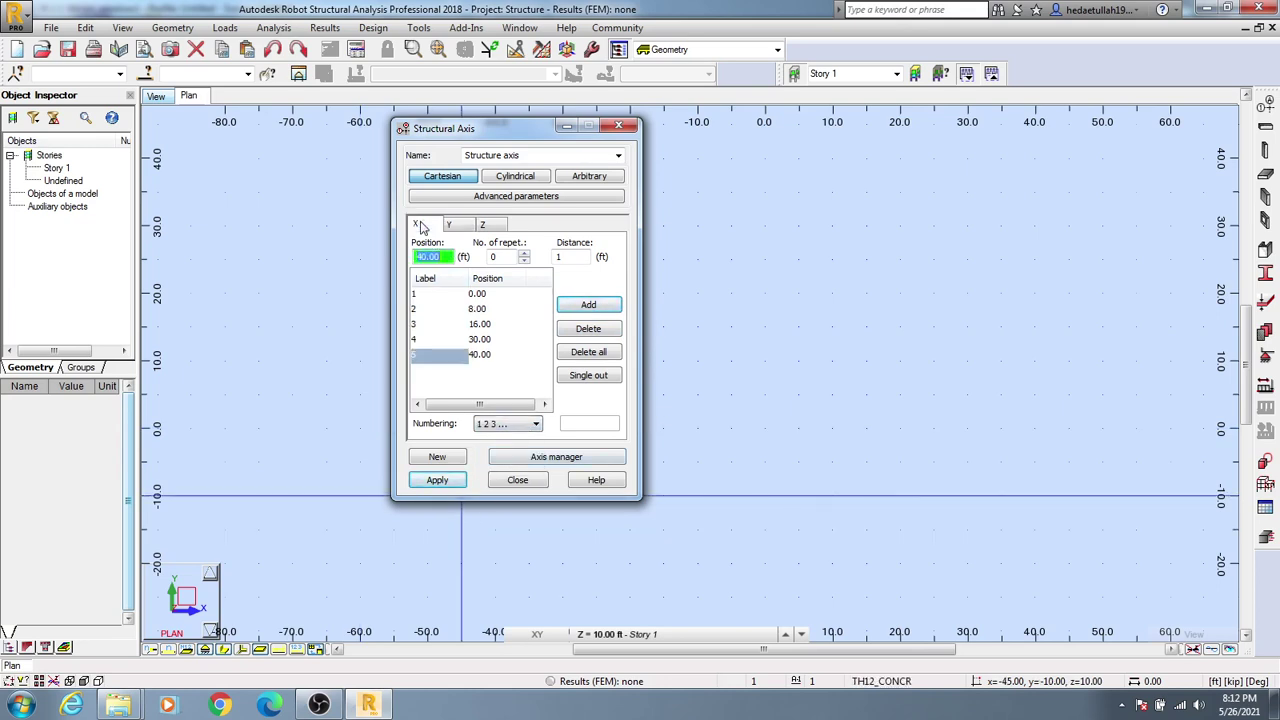
pyautogui.click(506, 424)
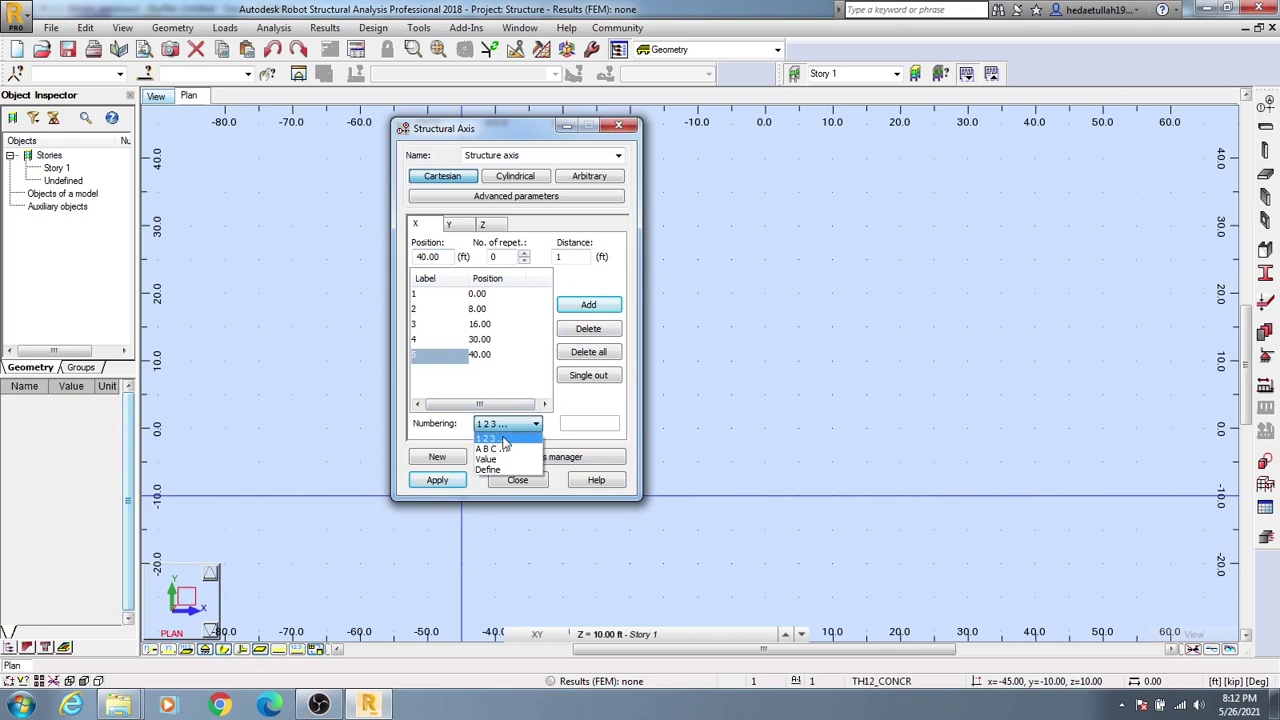
pyautogui.click(505, 441)
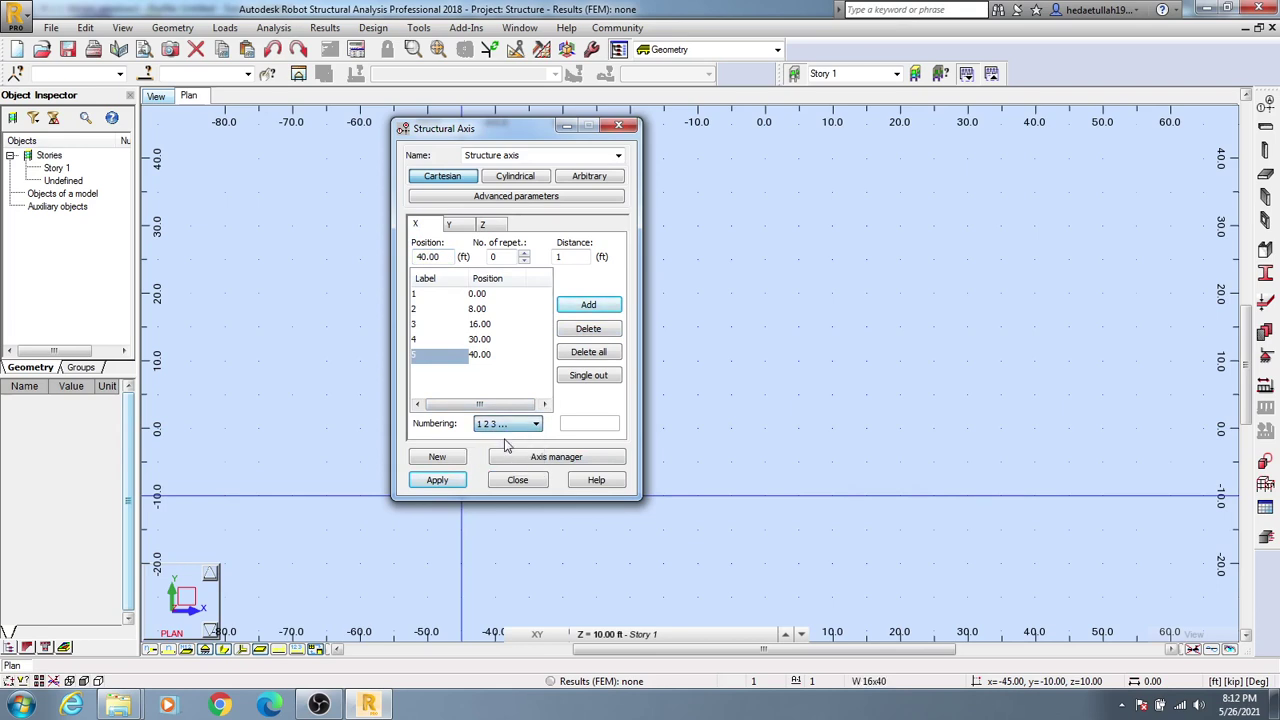
# Apply the axis grid (1–5, A–F) to the plan and close the Structural Axis dialog
pyautogui.click(440, 480)
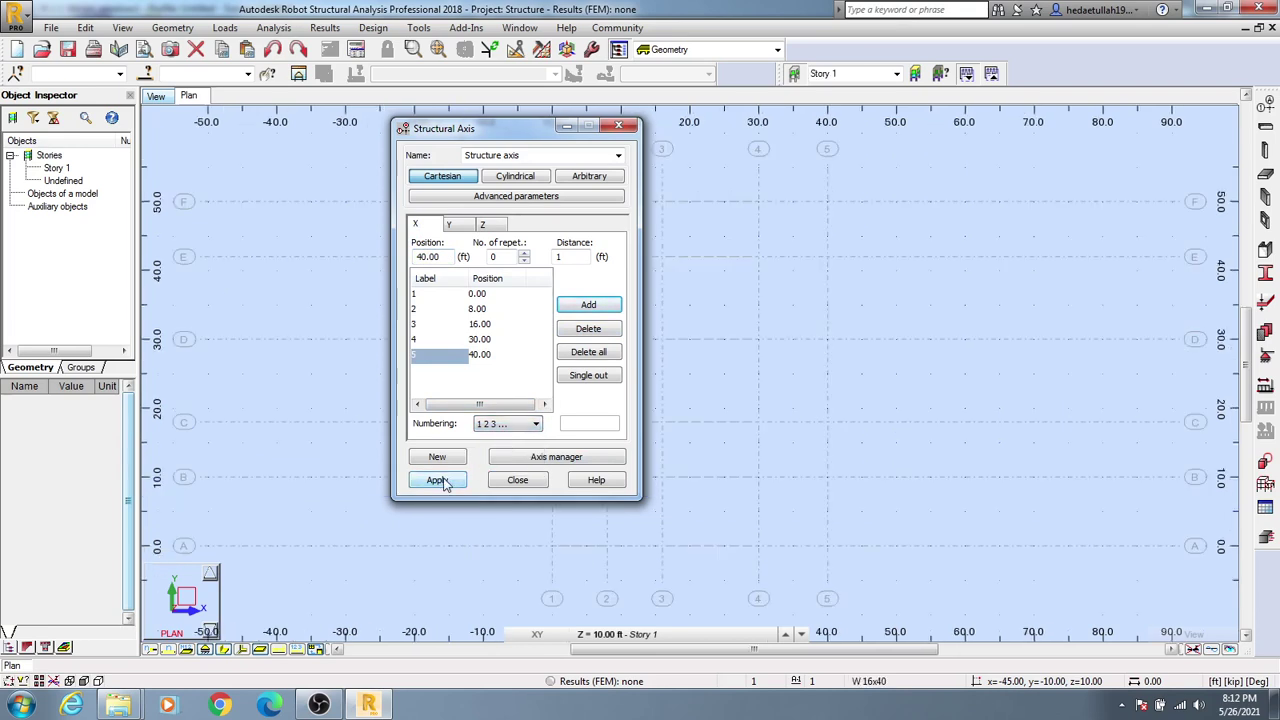
pyautogui.click(517, 480)
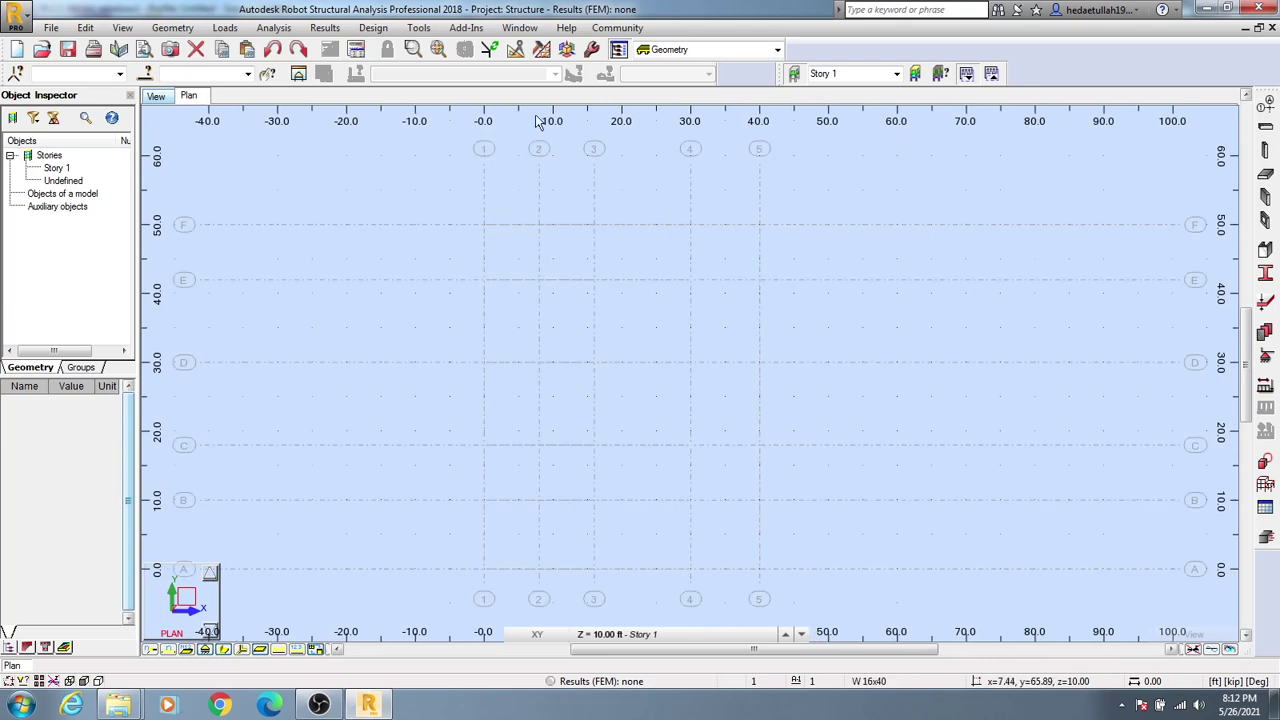
pyautogui.scroll(1, 543, 137)
pyautogui.scroll(1, 550, 140)
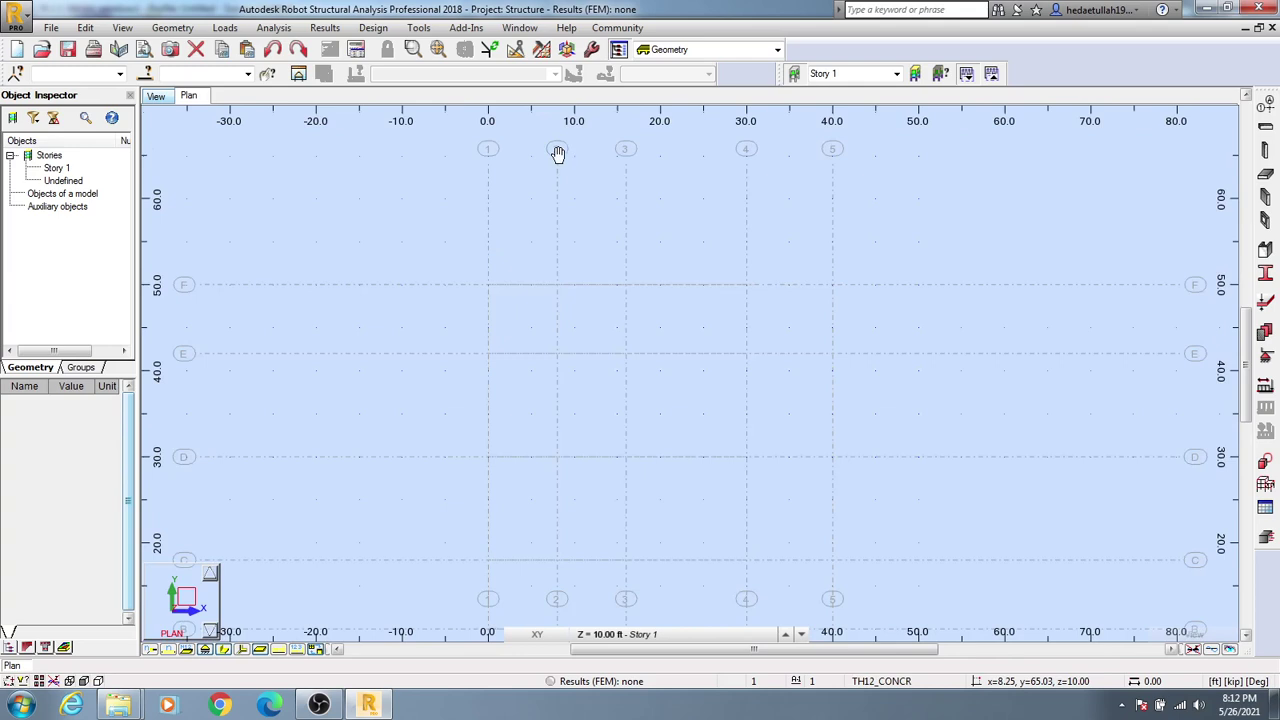
pyautogui.scroll(1, 556, 150)
pyautogui.scroll(2, 553, 127)
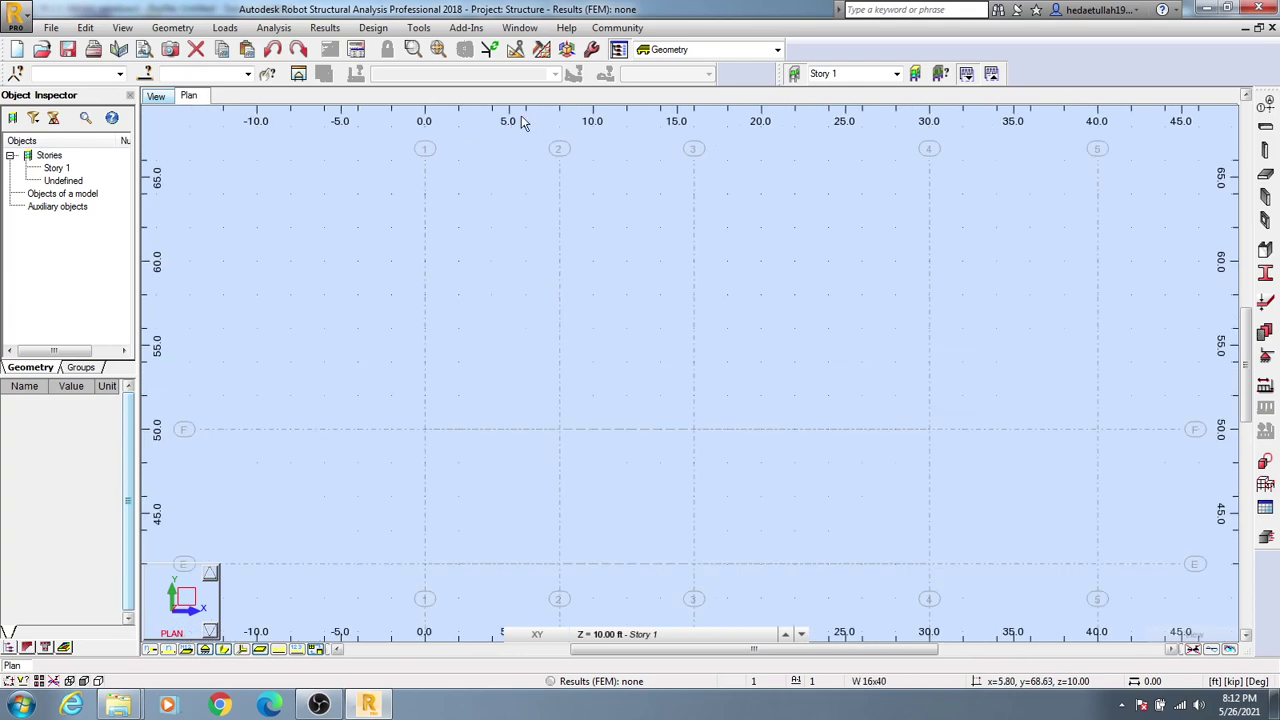
pyautogui.scroll(1, 558, 133)
pyautogui.scroll(1, 558, 133)
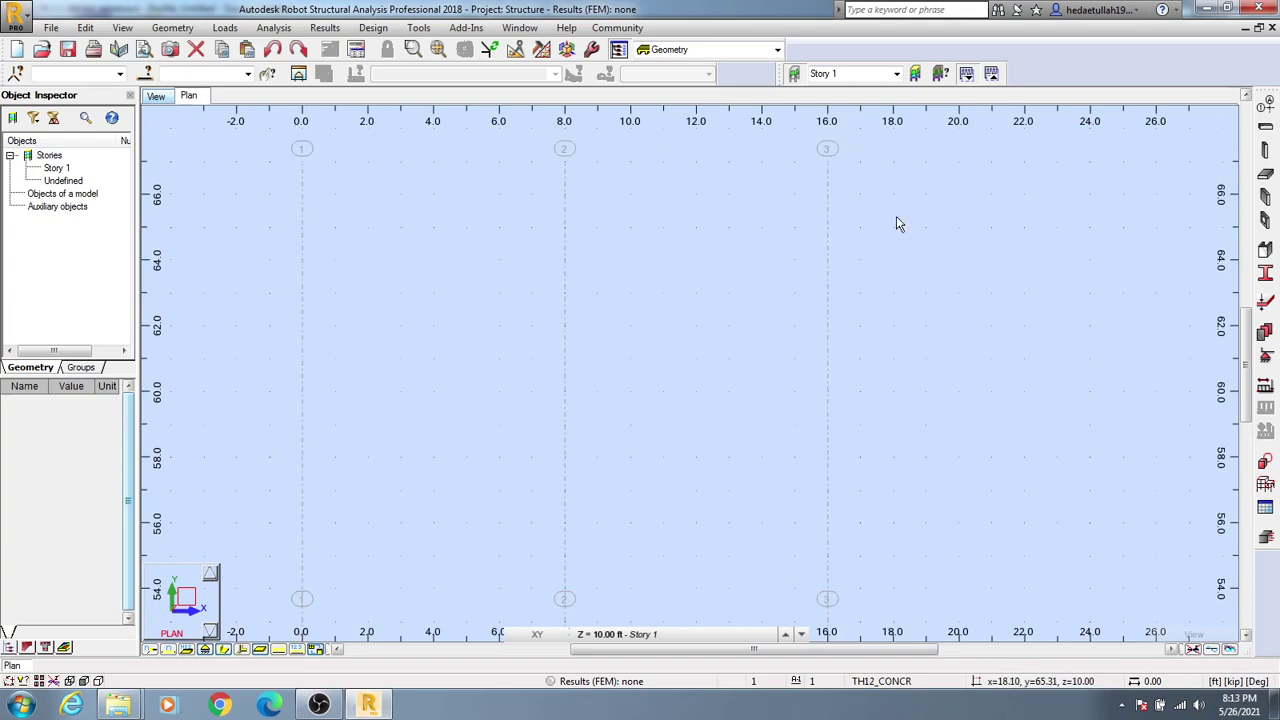
pyautogui.moveTo(896, 224); pyautogui.dragTo(637, 251, button='middle')
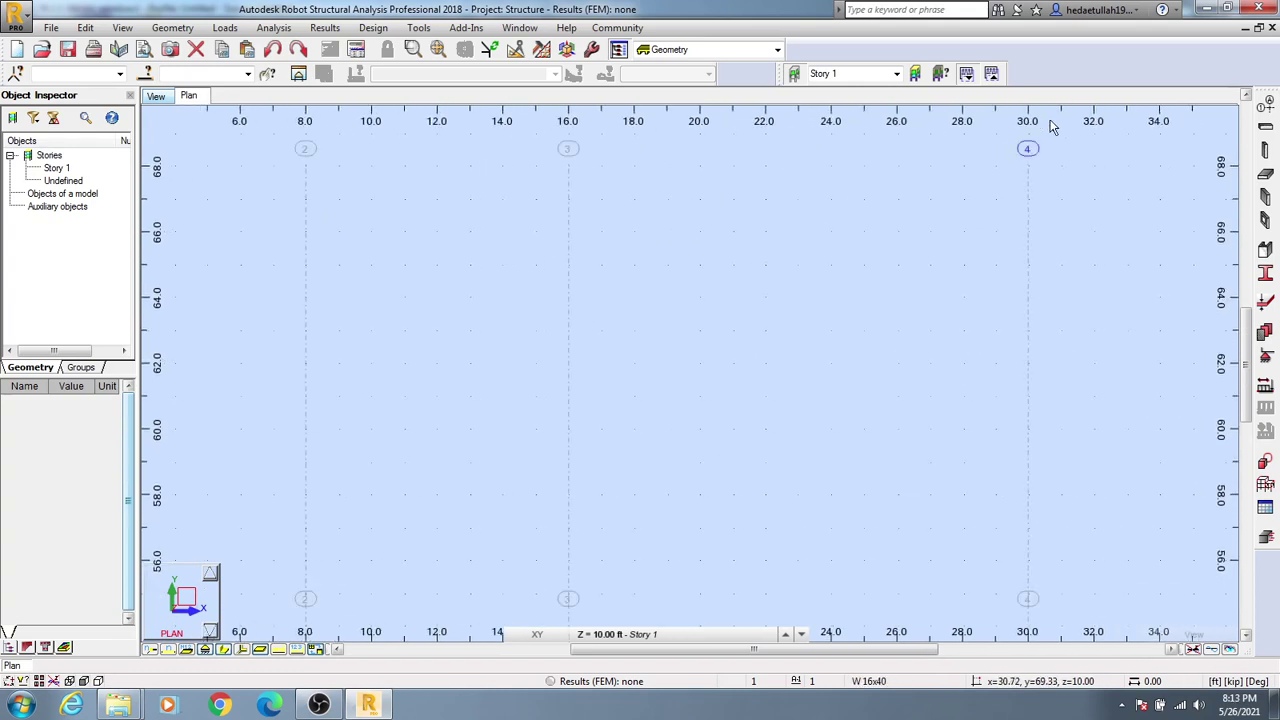
pyautogui.scroll(-3, 867, 218)
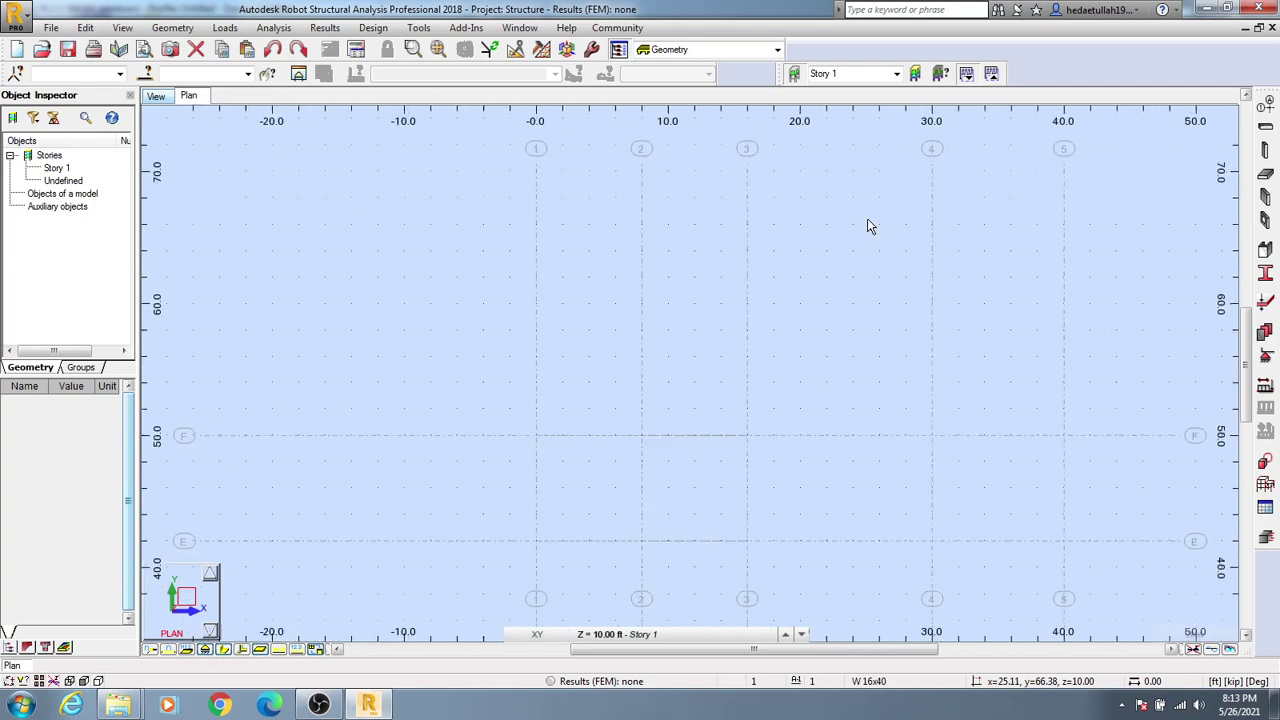
pyautogui.scroll(-2, 867, 218)
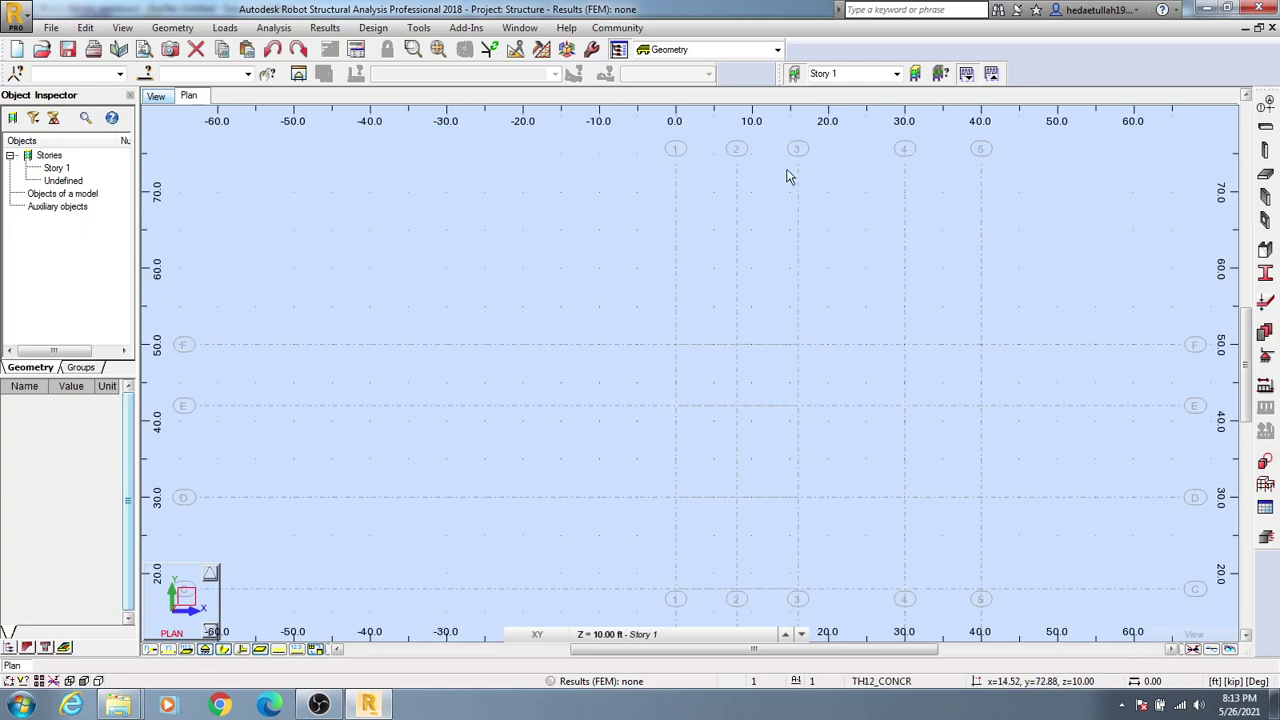
pyautogui.moveTo(838, 194); pyautogui.dragTo(672, 352, button='middle')
pyautogui.scroll(-2, 631, 433)
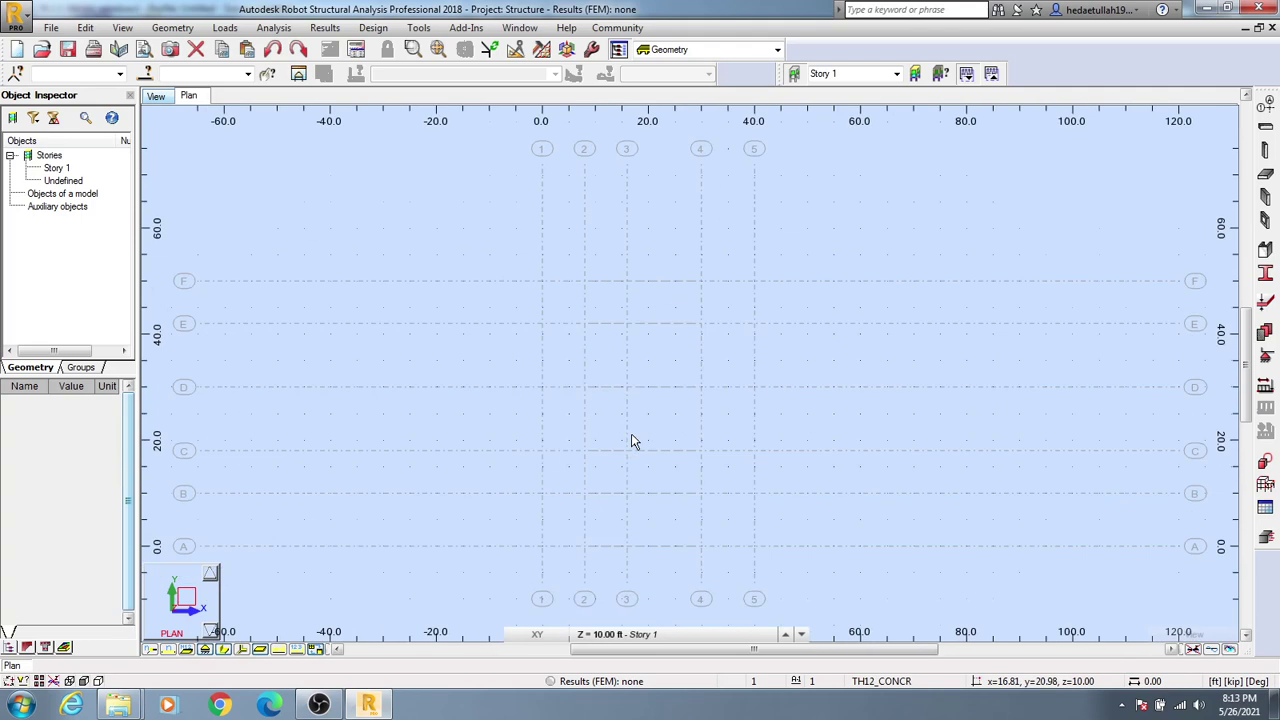
pyautogui.moveTo(631, 433); pyautogui.dragTo(626, 411, button='middle')
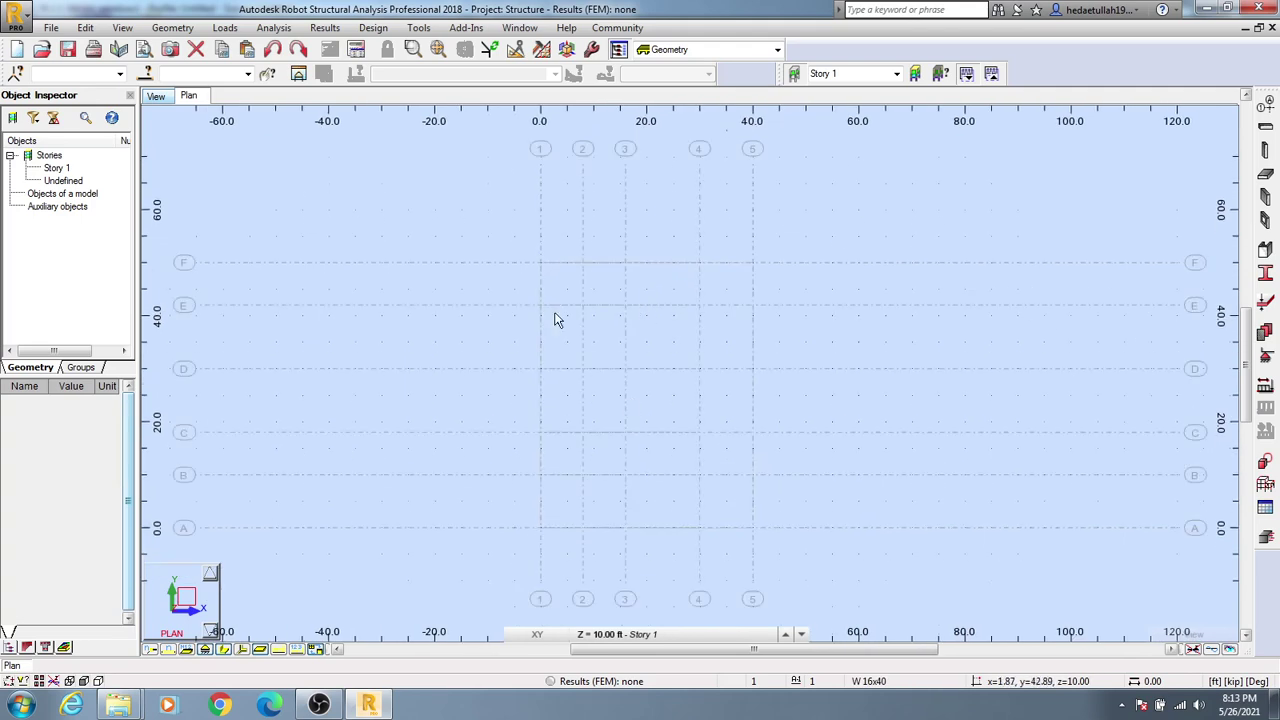
pyautogui.moveTo(606, 466); pyautogui.dragTo(605, 408, button='middle')
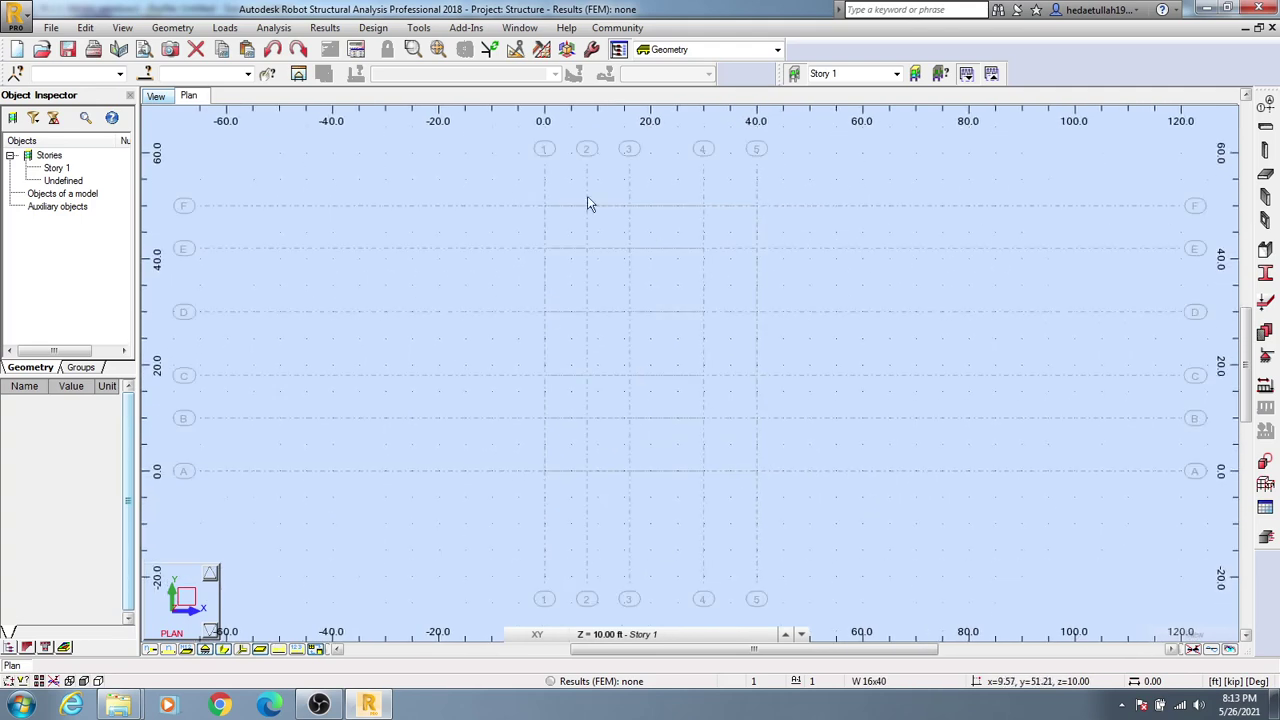
pyautogui.scroll(1, 620, 261)
pyautogui.moveTo(617, 260); pyautogui.dragTo(637, 317, button='middle')
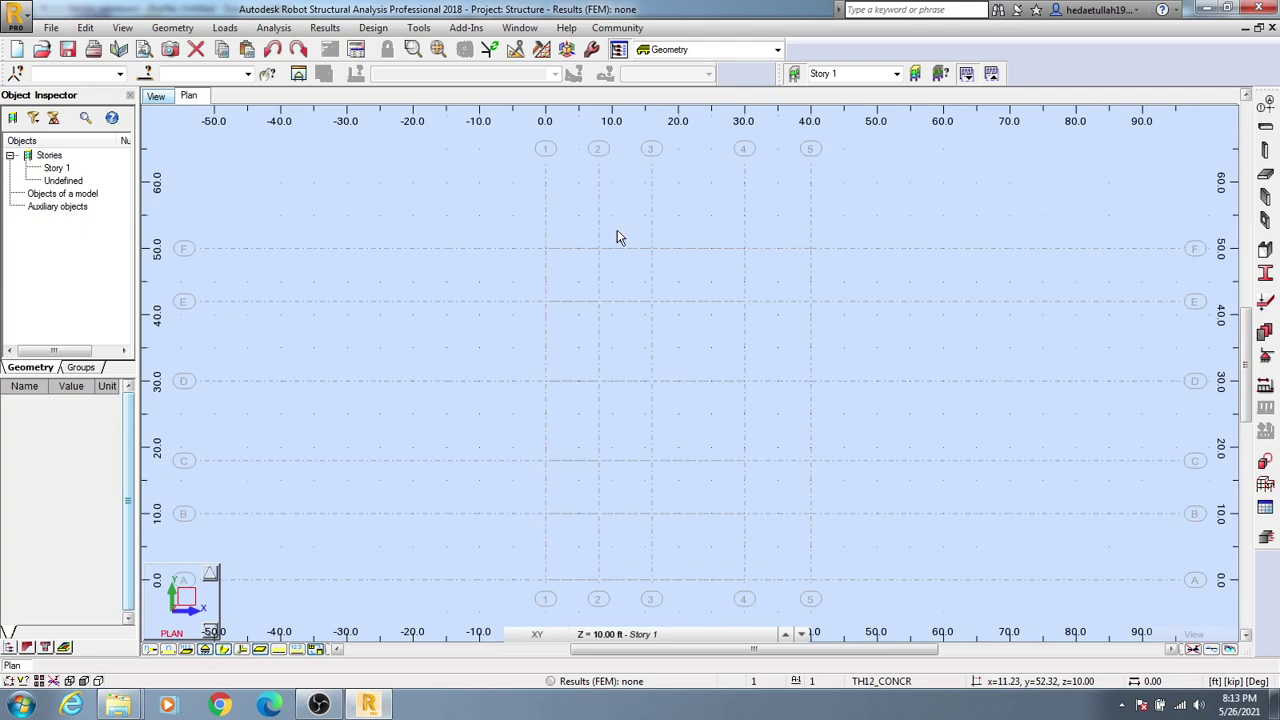
pyautogui.moveTo(634, 429); pyautogui.dragTo(634, 394, button='middle')
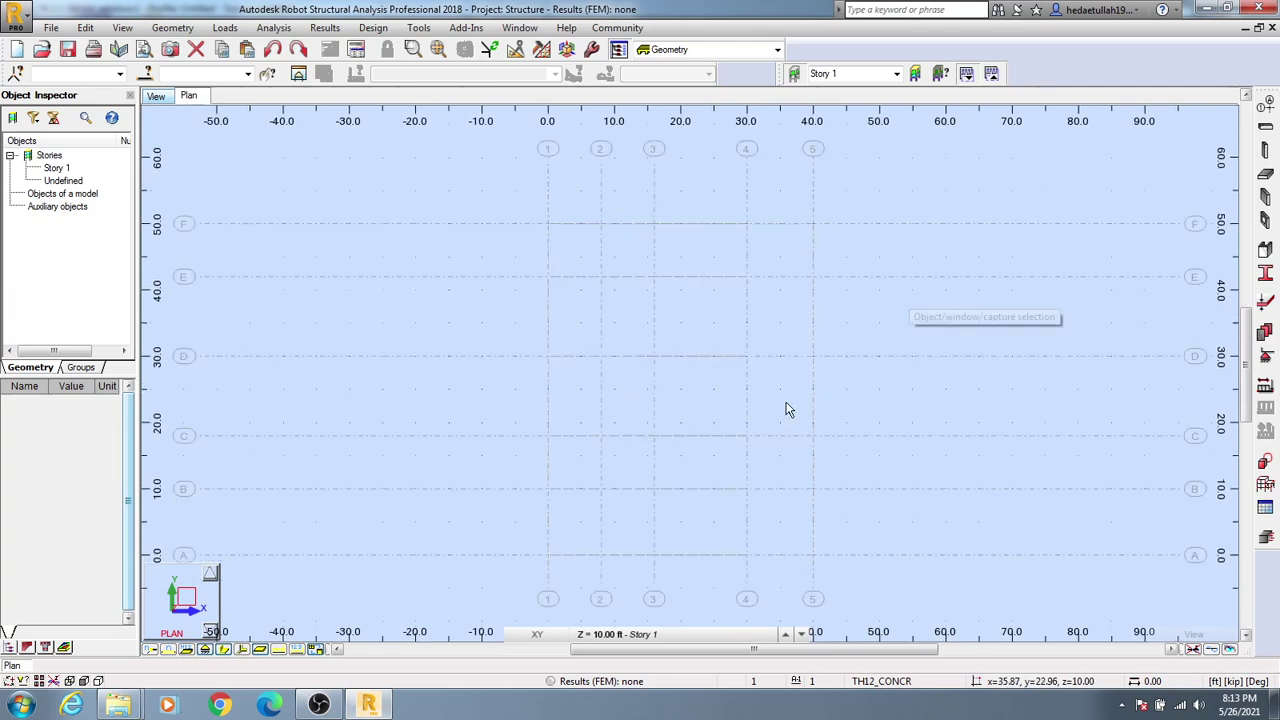
pyautogui.moveTo(722, 410); pyautogui.dragTo(720, 408, button='middle')
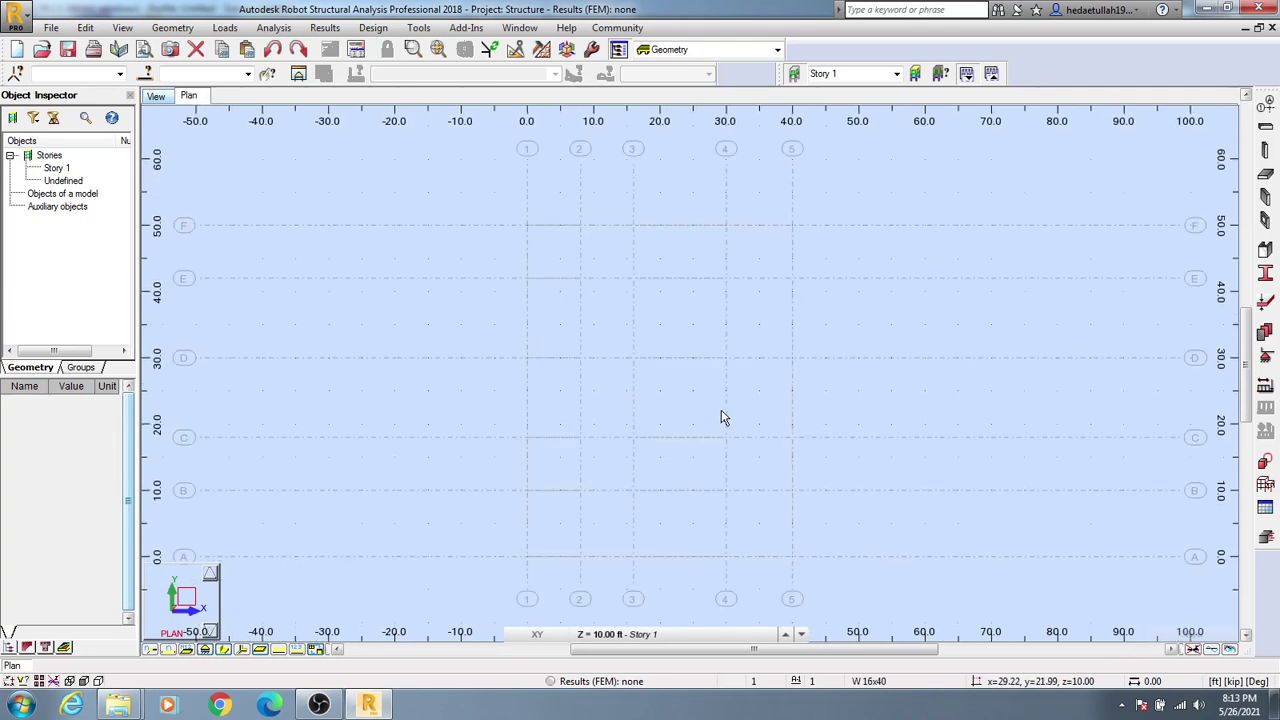